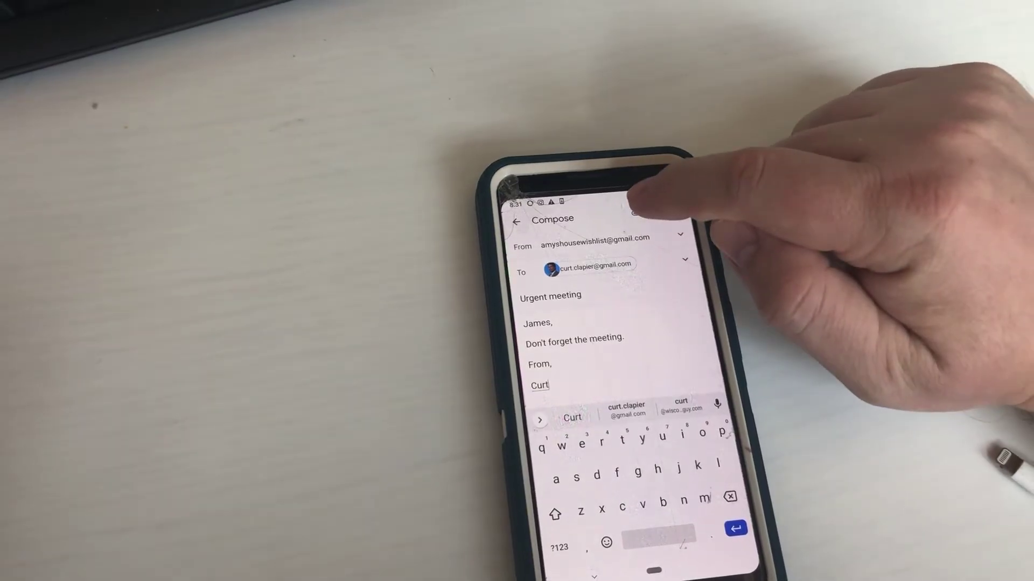
- Choose Attach file from the paperclip menu to open the phone's file picker
click(638, 208)
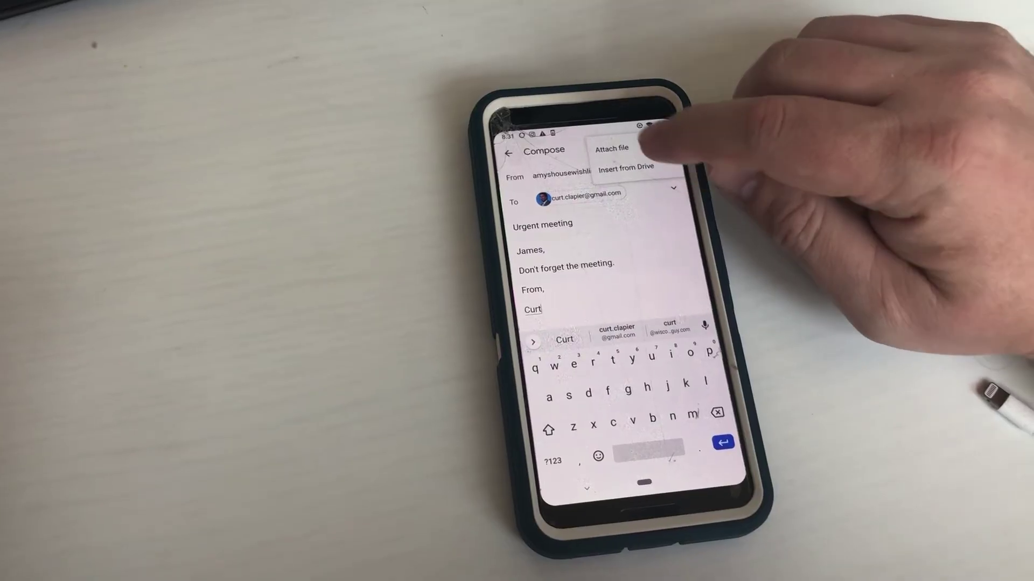
click(682, 174)
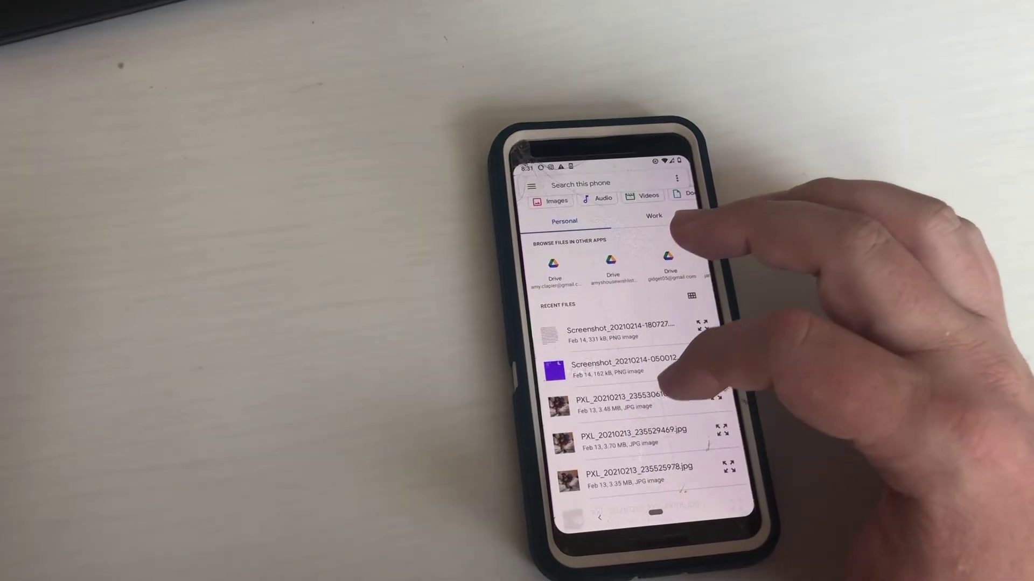
- Attach PXL_20210213_235530610.jpg from Recent files to the email
click(628, 400)
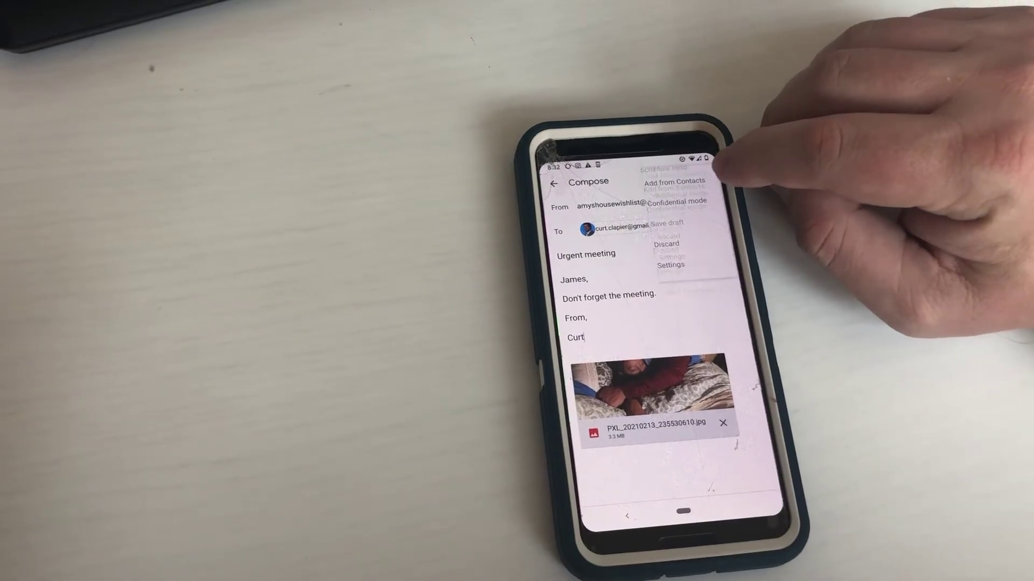
click(717, 168)
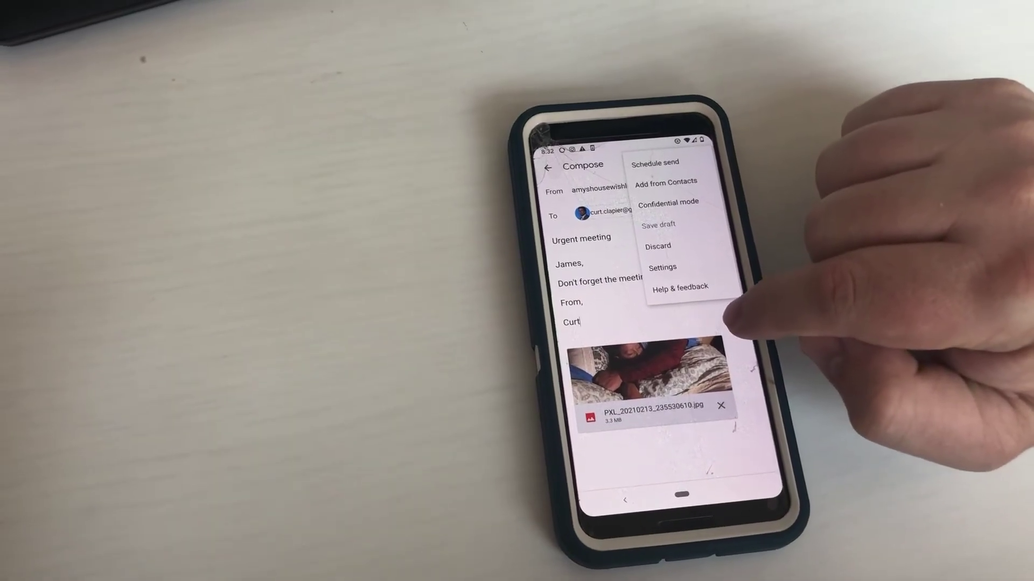
click(731, 319)
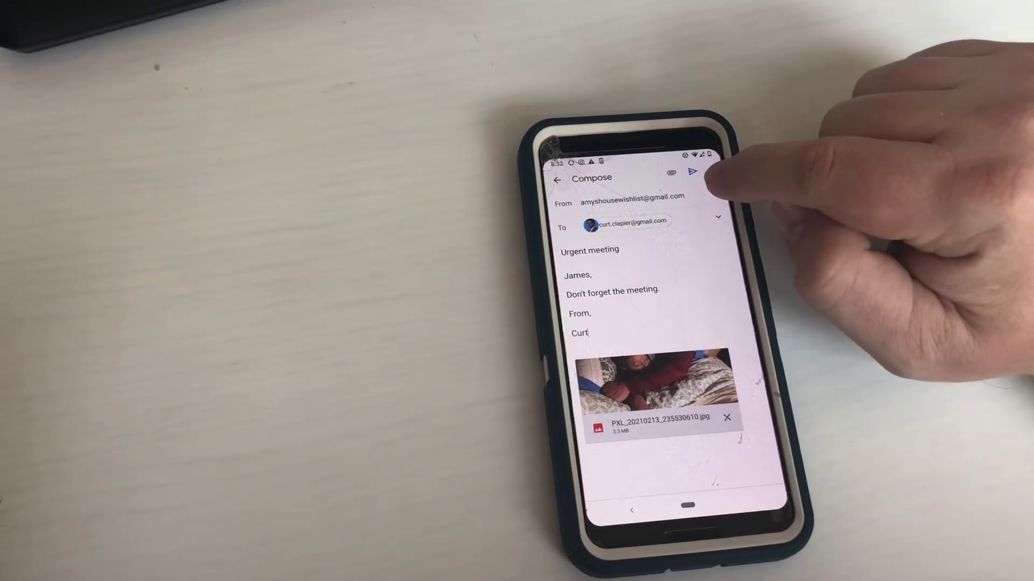